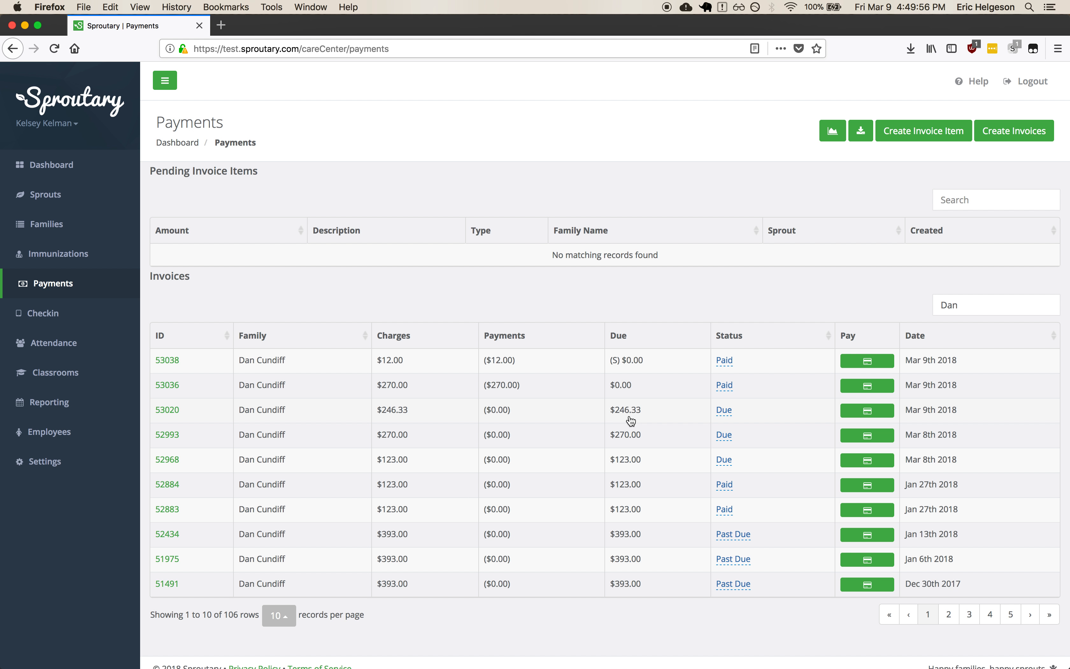
Step: Record a Paid - Check payment of $246.33 with check number 8321 on the first unpaid Mar 9th invoice
{"action": "left_click", "coordinate": [855, 414]}
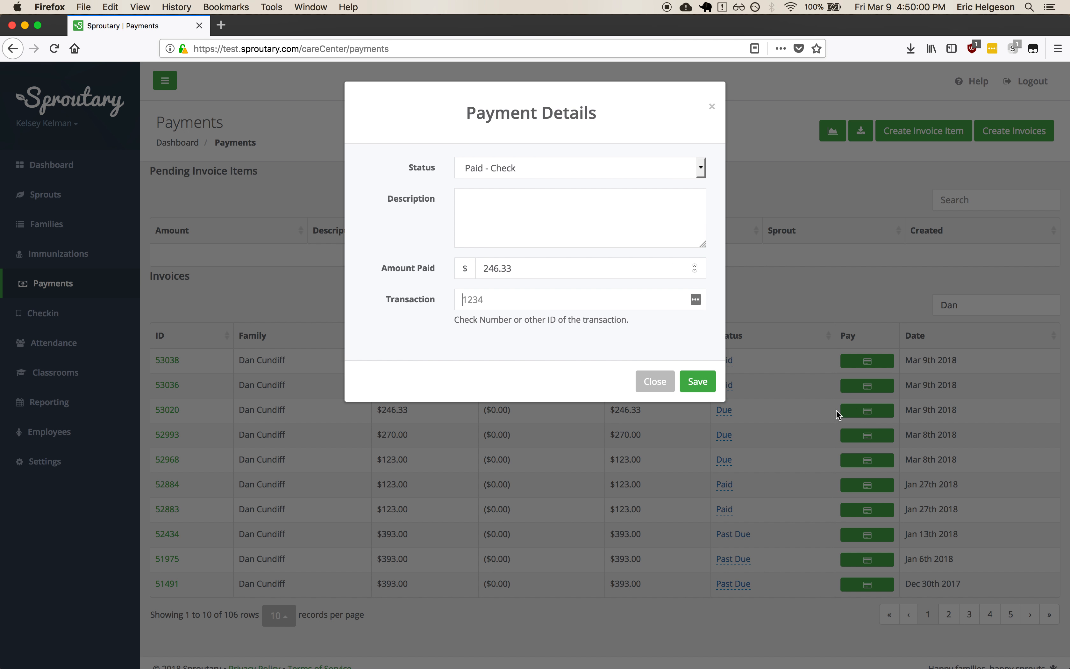
{"action": "left_click", "coordinate": [519, 167]}
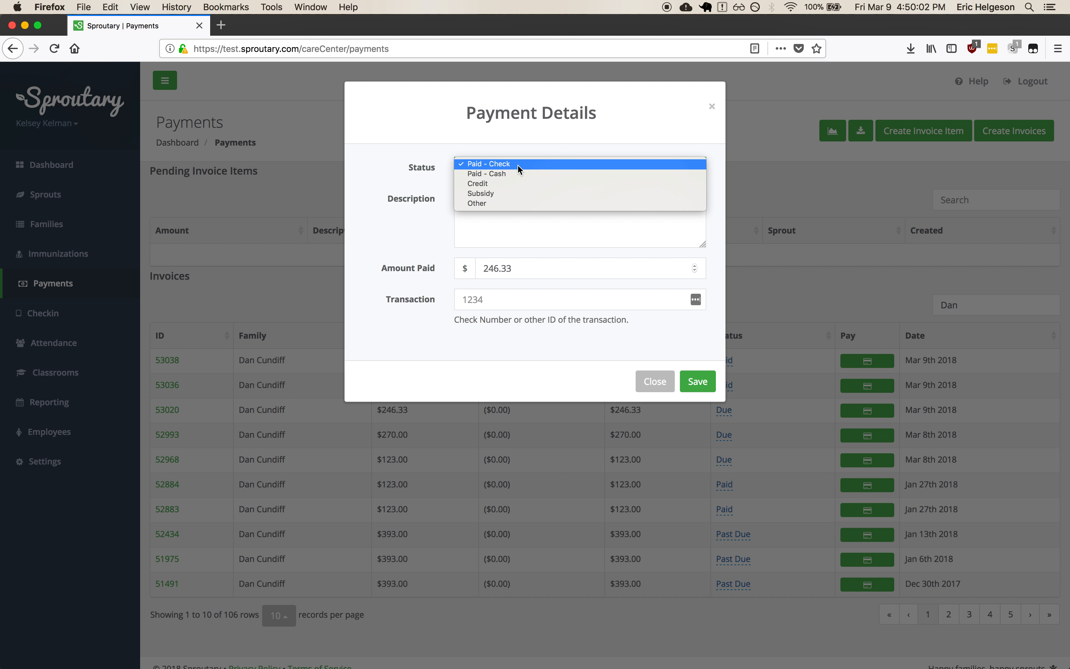
{"action": "left_click", "coordinate": [507, 141]}
{"action": "left_click", "coordinate": [518, 300]}
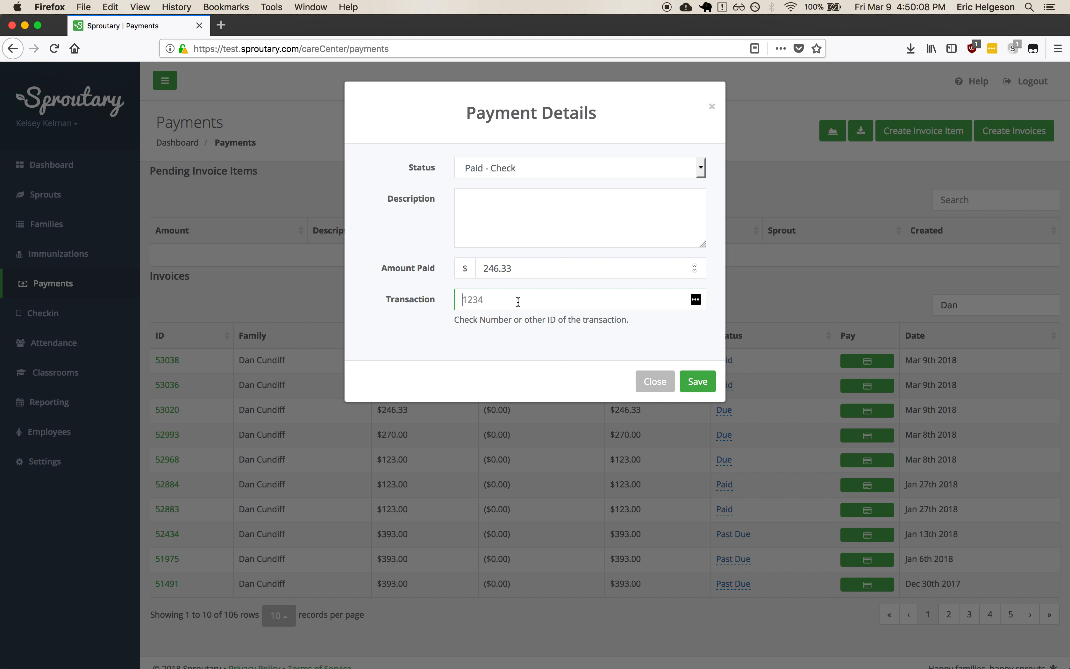
{"action": "type", "text": "8321"}
{"action": "left_click", "coordinate": [705, 384]}
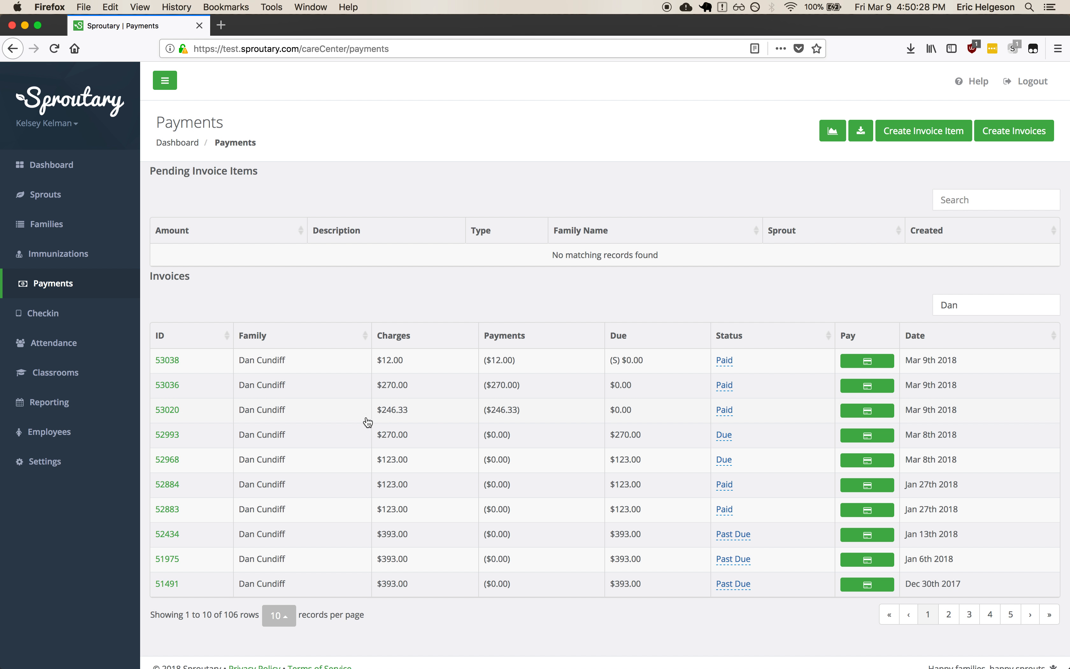
Step: Open the $270.00 invoice dated Mar 8th and add a $10 "Late fee" item for the child with the $140 charge
{"action": "left_click", "coordinate": [168, 440]}
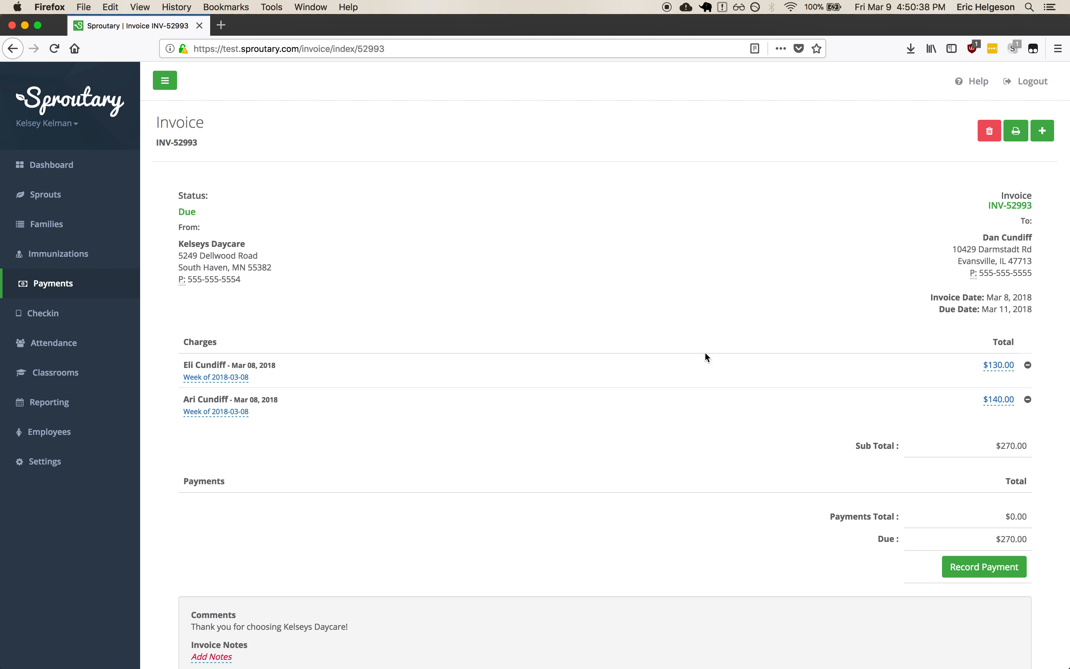
{"action": "left_click", "coordinate": [1041, 132]}
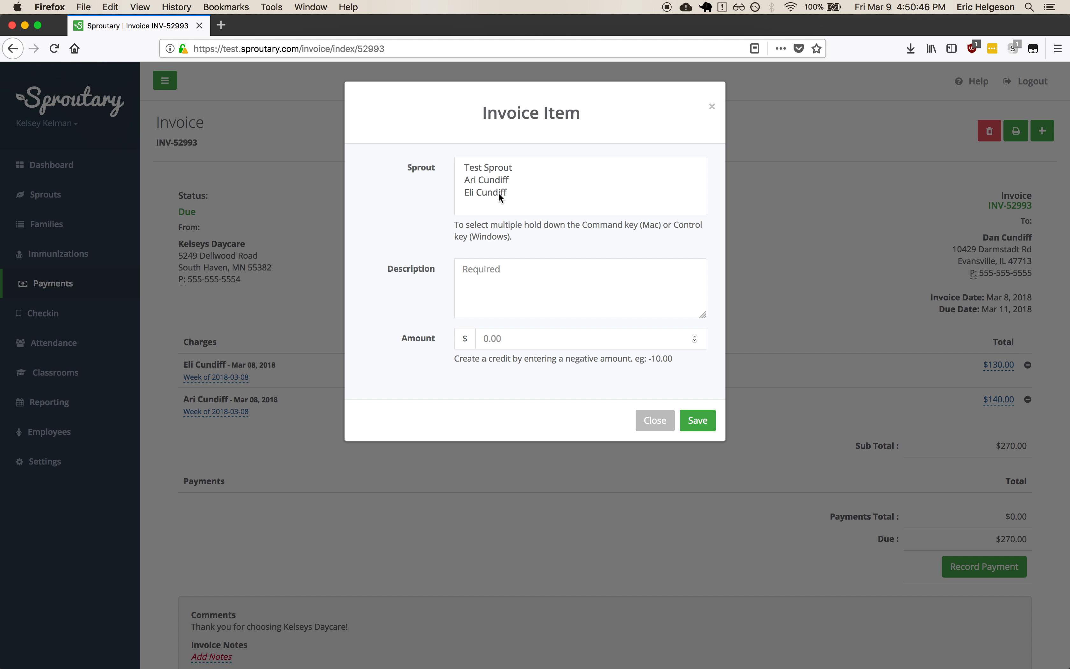
{"action": "left_click", "coordinate": [502, 181]}
{"action": "left_click", "coordinate": [501, 296]}
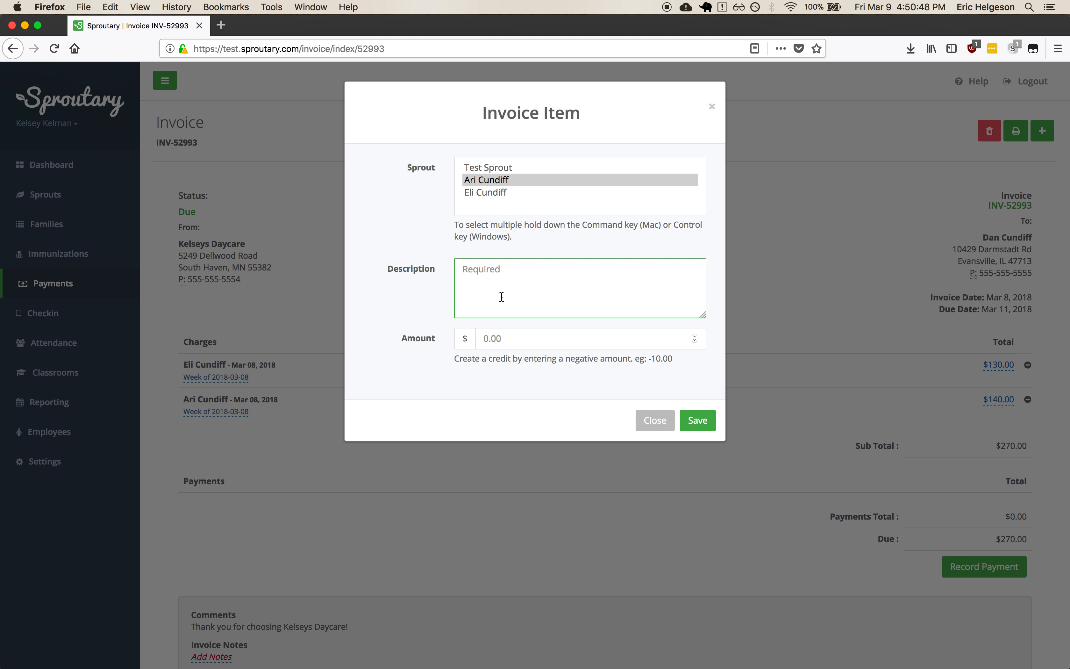
{"action": "type", "text": "Late fee"}
{"action": "left_click", "coordinate": [510, 342]}
{"action": "type", "text": "10"}
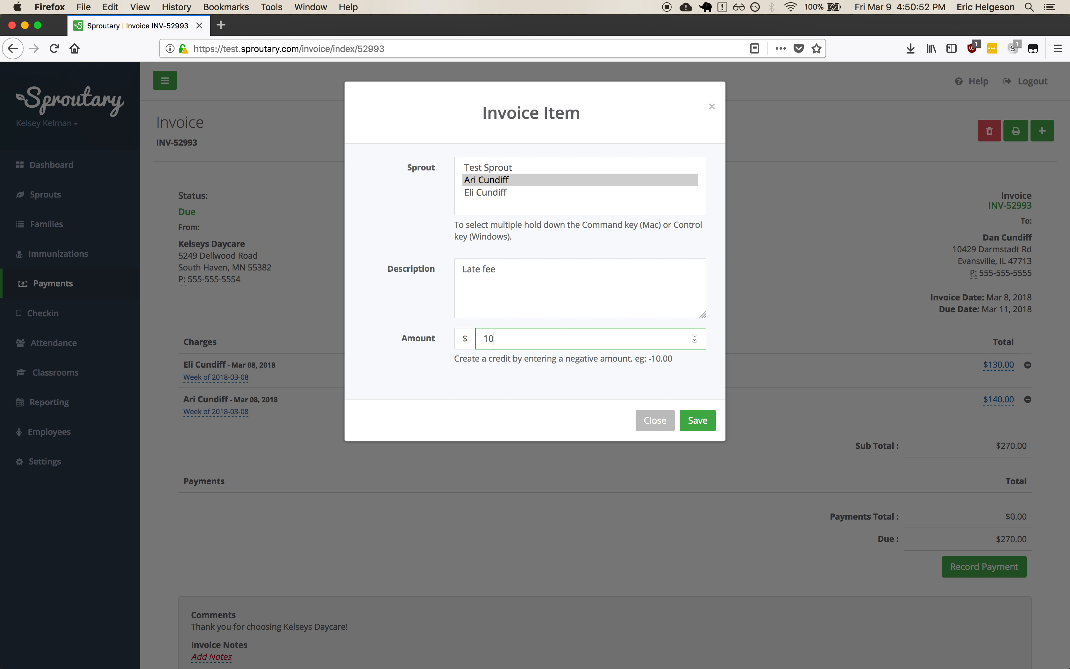
{"action": "left_click", "coordinate": [694, 421]}
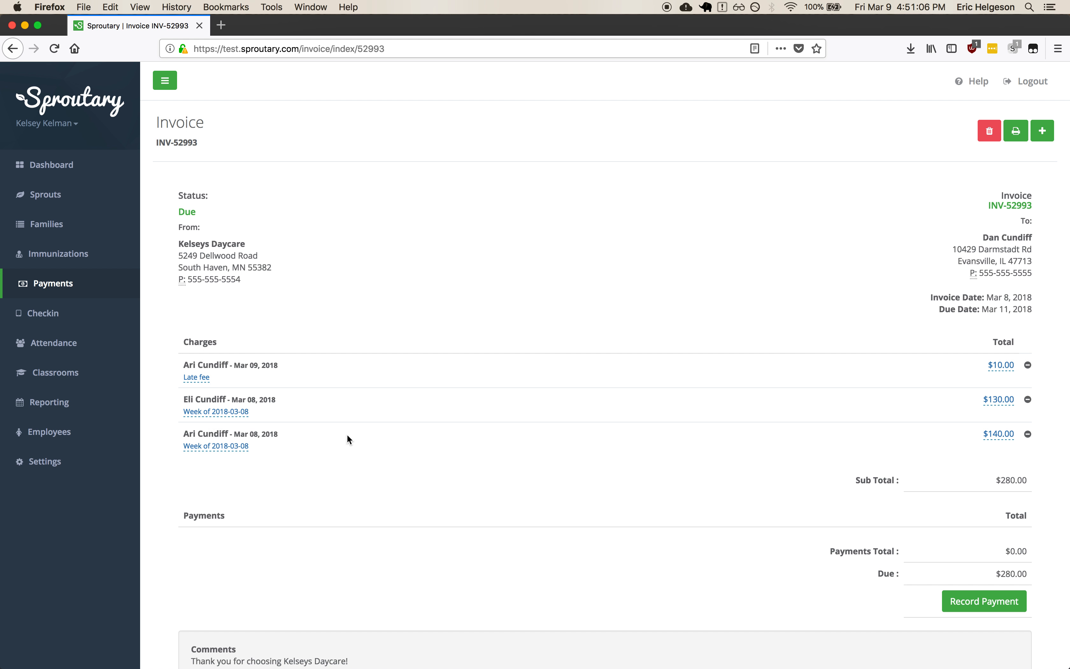
Step: Set the first weekly charge on the invoice to $110 and remove the late fee item
{"action": "left_click", "coordinate": [1000, 406]}
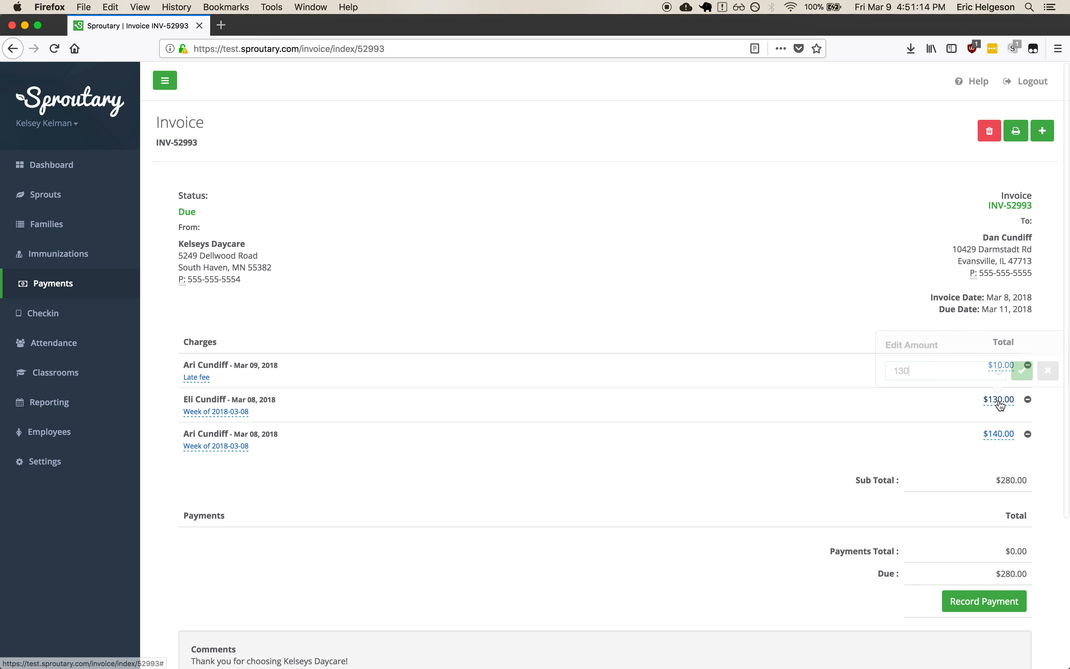
{"action": "left_click", "coordinate": [902, 370]}
{"action": "left_click_drag", "start_coordinate": [901, 370], "coordinate": [900, 371]}
{"action": "type", "text": "1"}
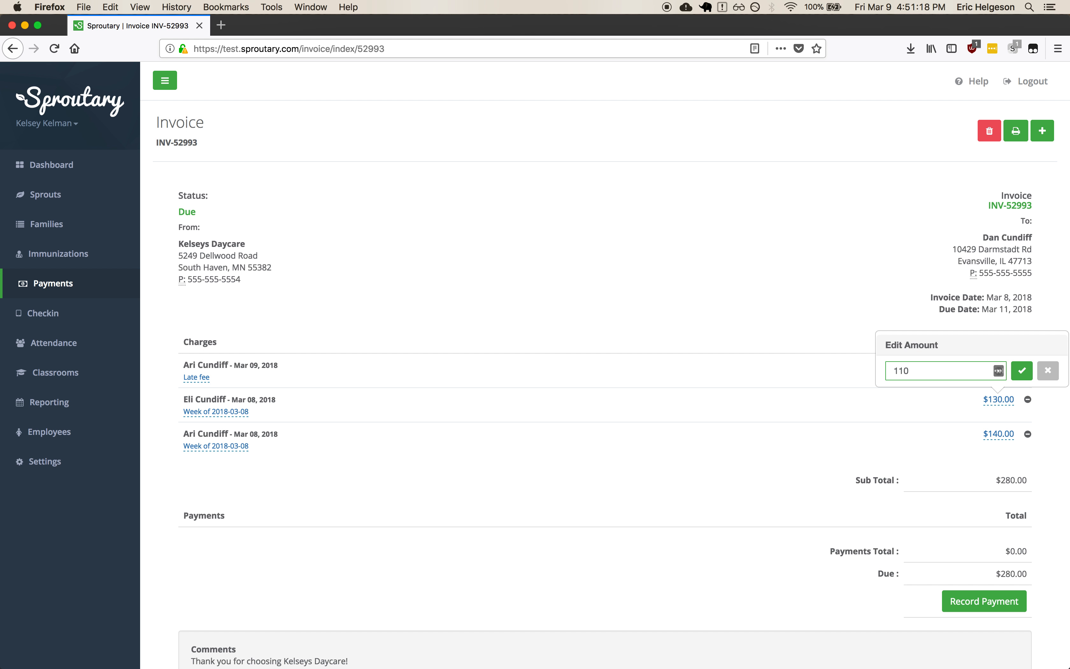
{"action": "left_click", "coordinate": [1022, 373]}
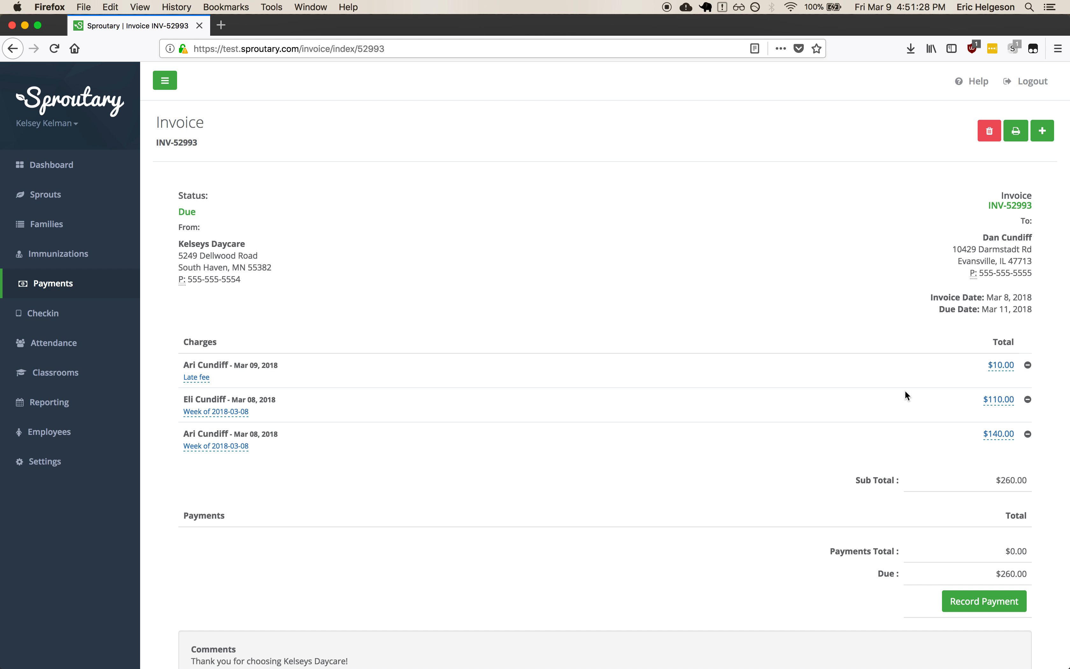
{"action": "left_click", "coordinate": [1027, 365]}
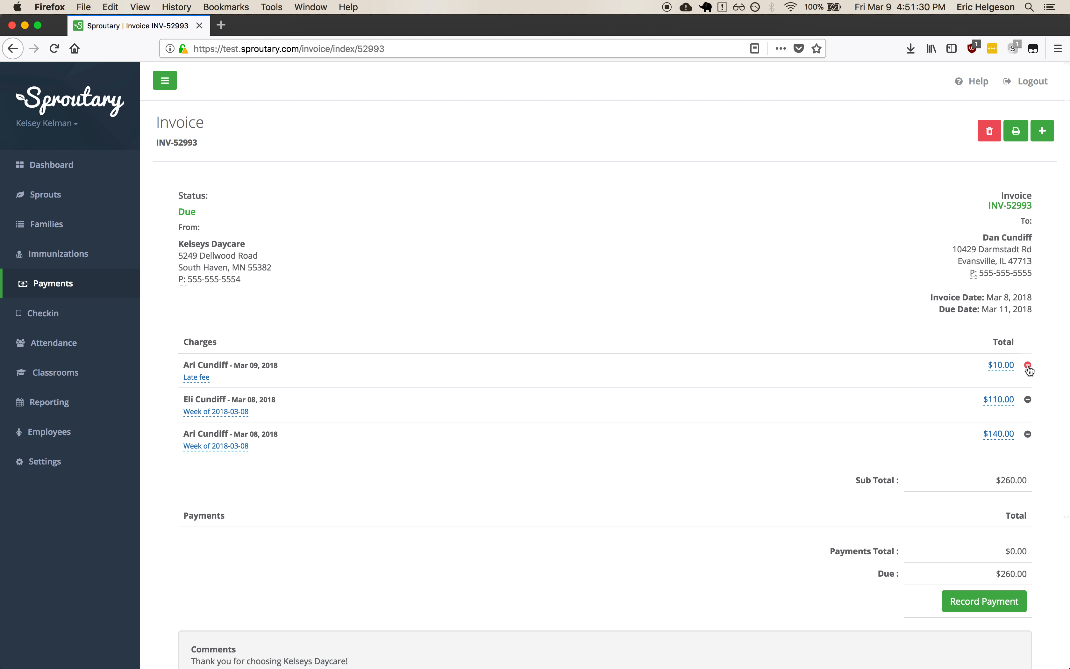
{"action": "left_click", "coordinate": [585, 434]}
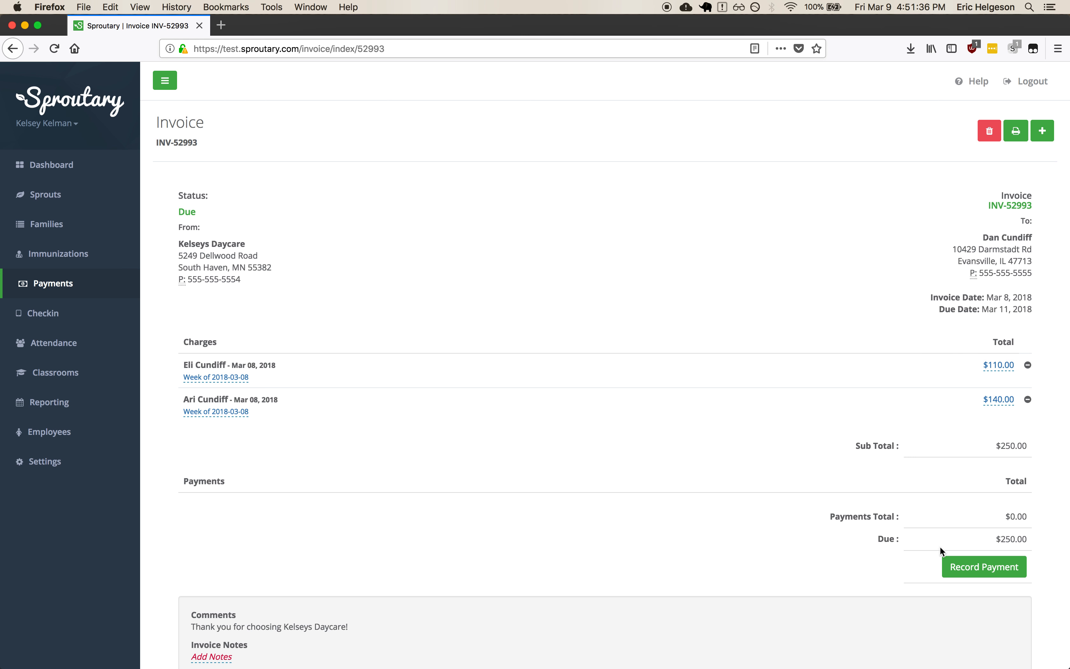
Step: Record a Paid - Check payment of $250 with check number 8322 on this invoice
{"action": "left_click", "coordinate": [969, 565]}
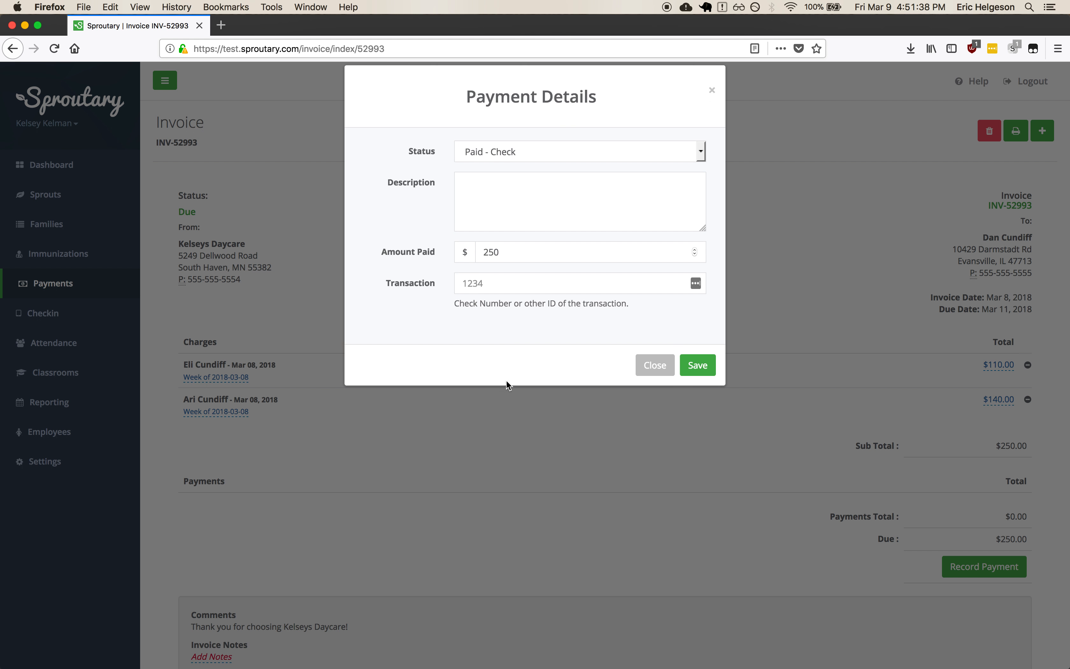
{"action": "left_click", "coordinate": [501, 295]}
{"action": "type", "text": "1"}
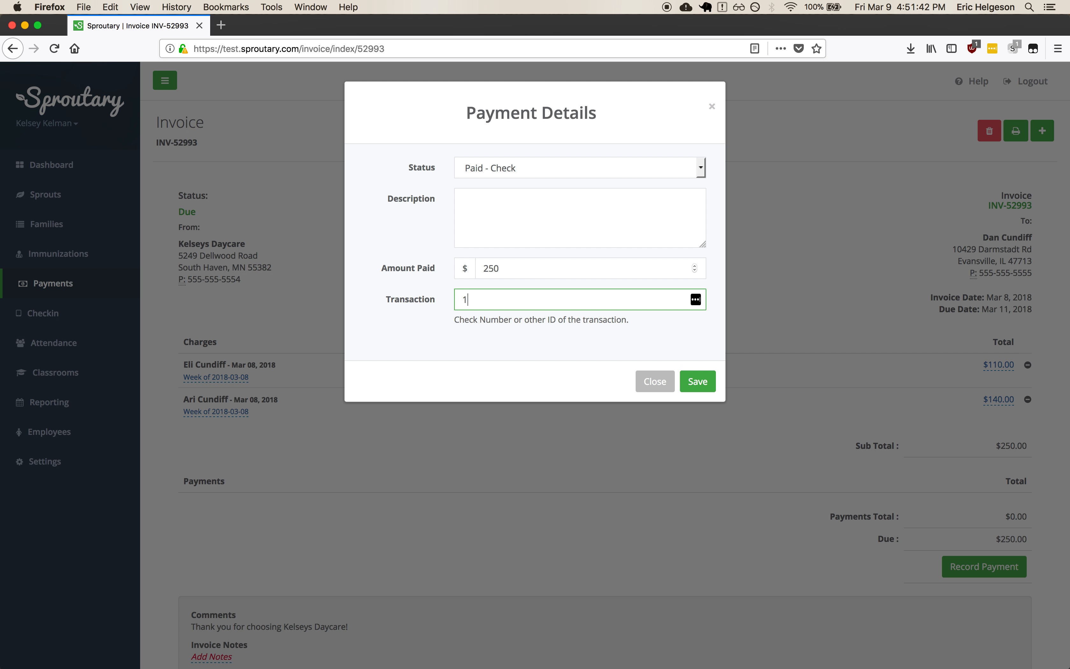
{"action": "key", "text": "BackSpace"}
{"action": "type", "text": "8322"}
{"action": "left_click", "coordinate": [698, 381]}
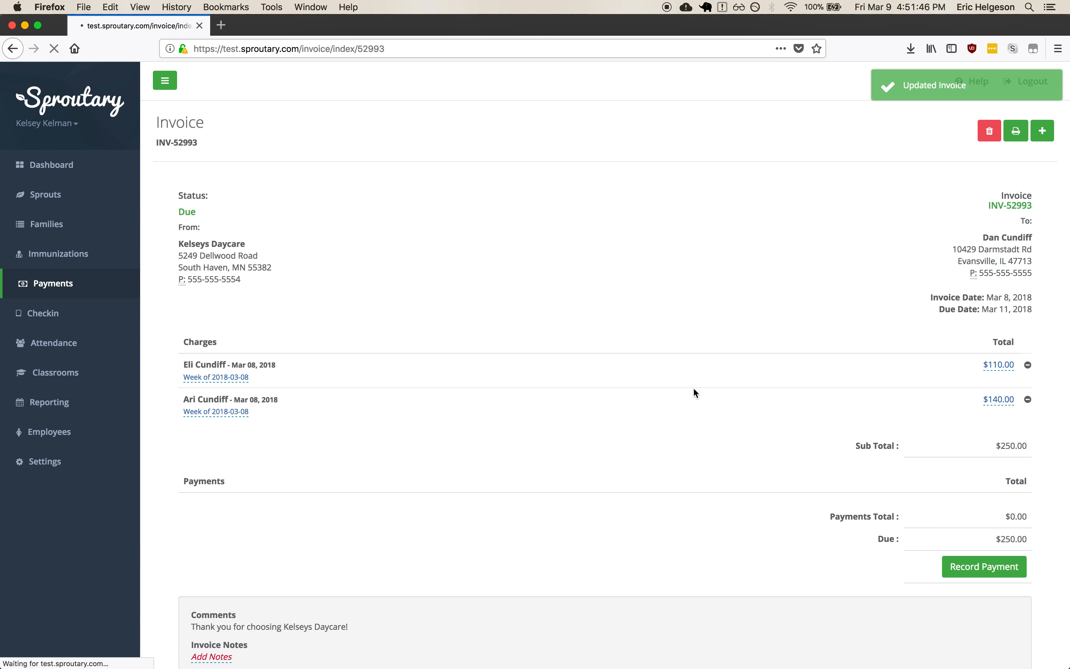
{"action": "scroll", "coordinate": [614, 548], "scroll_direction": "down", "scroll_amount": 2}
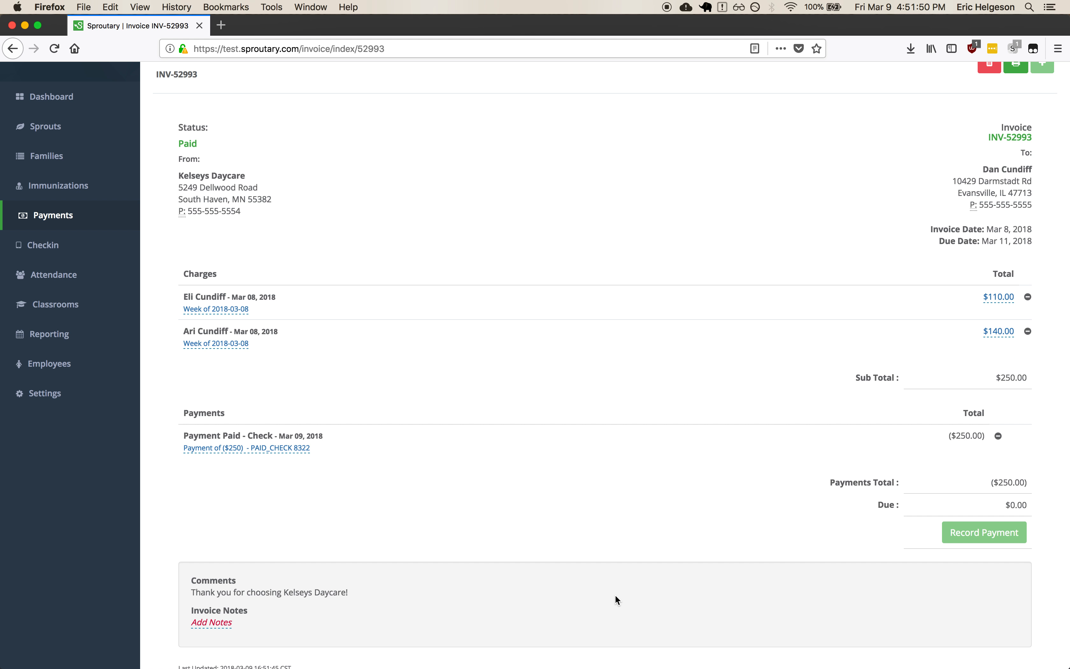
{"action": "scroll", "coordinate": [616, 596], "scroll_direction": "up", "scroll_amount": 2}
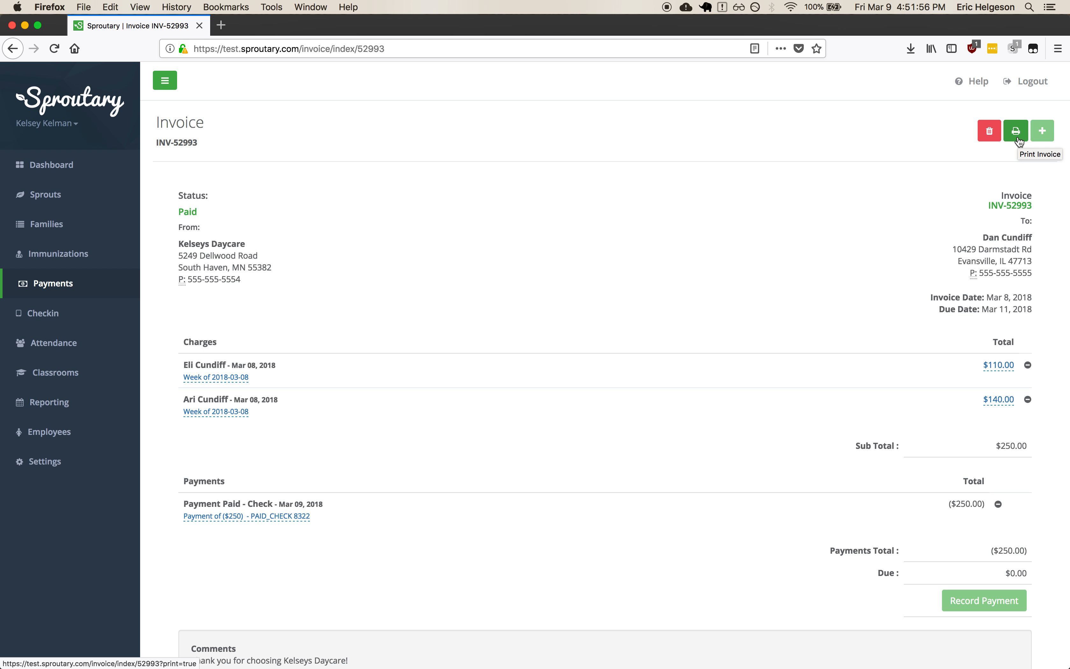
Step: Return to the payments overview and fill in a new $10 "Field Trip" invoice item for the second child in the sprout list
{"action": "left_click", "coordinate": [70, 287]}
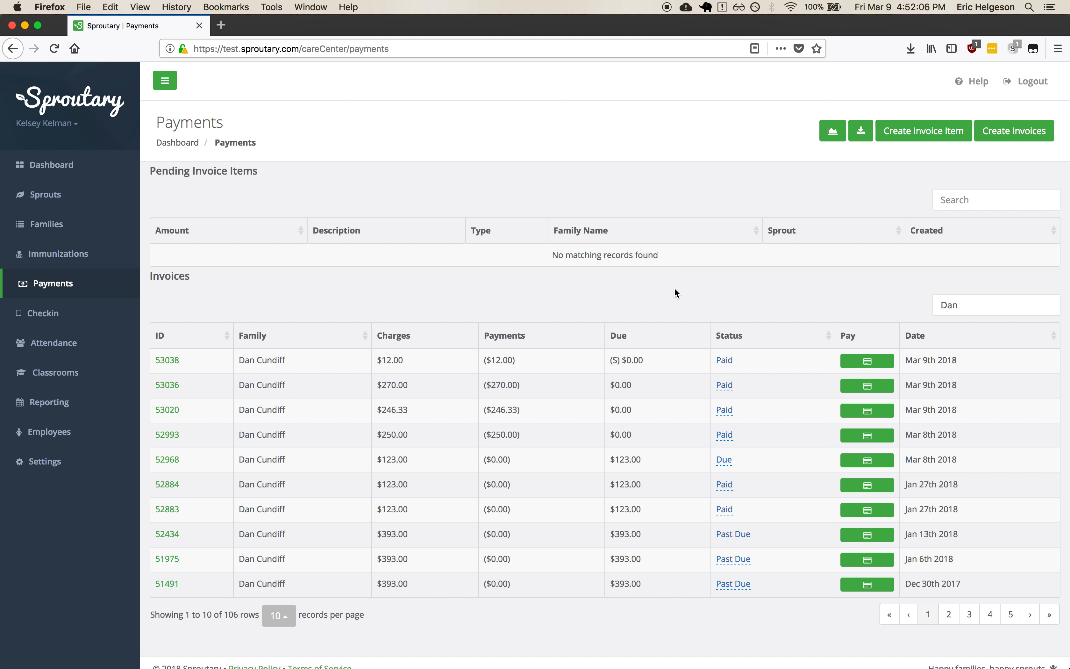
{"action": "left_click", "coordinate": [916, 138]}
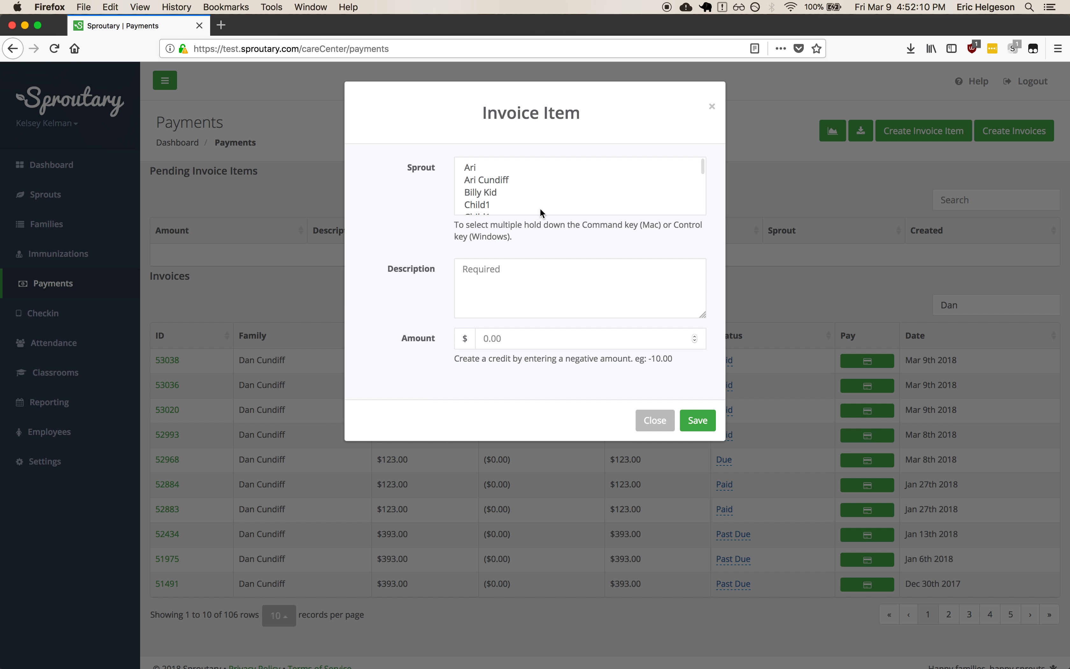
{"action": "left_click", "coordinate": [519, 179]}
{"action": "left_click", "coordinate": [530, 270]}
{"action": "type", "text": "F"}
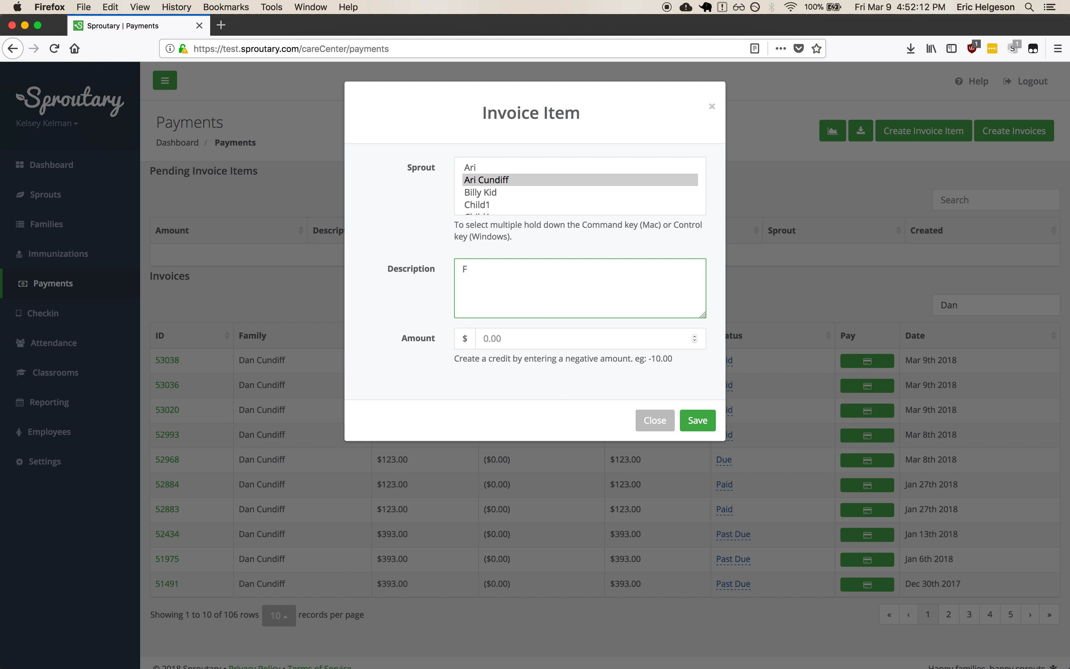
{"action": "type", "text": "ield Trip"}
{"action": "key", "text": "Tab"}
{"action": "type", "text": "10"}
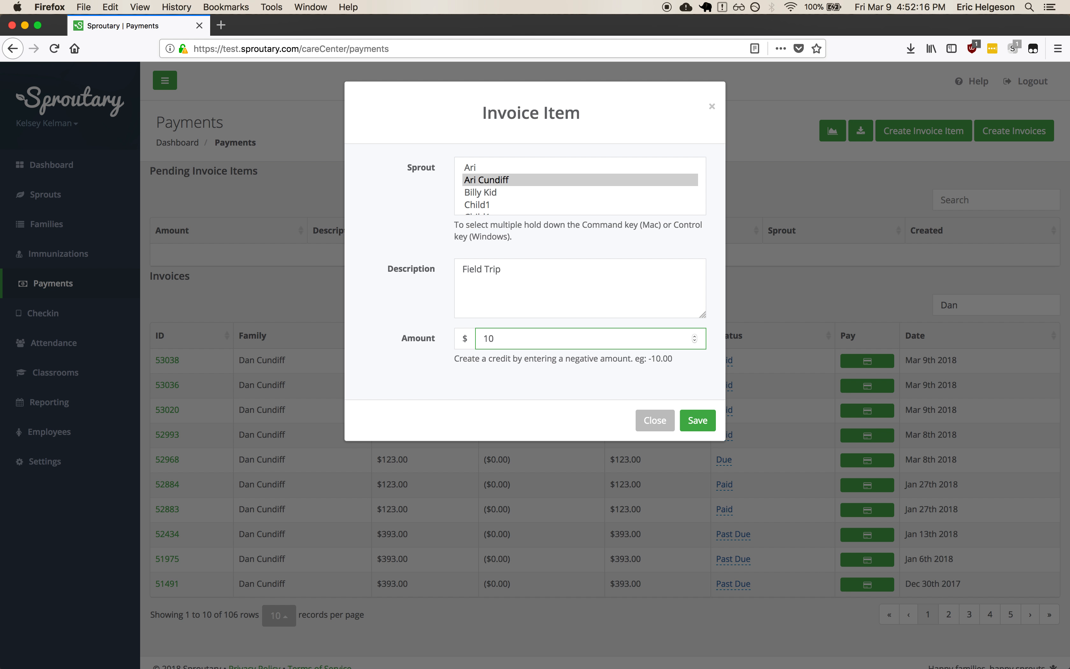
Step: Add the child listed directly below and the first child's same-surname sibling to the Field Trip item, and save it
{"action": "left_click", "coordinate": [493, 193], "text": "super"}
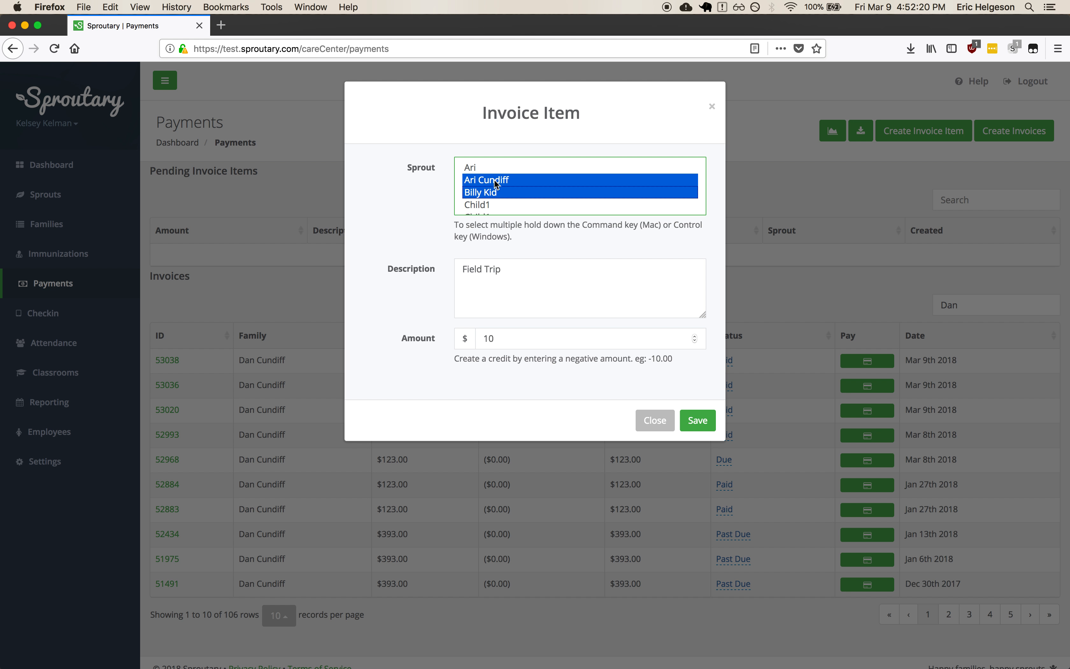
{"action": "scroll", "coordinate": [502, 190], "scroll_direction": "down", "scroll_amount": 3}
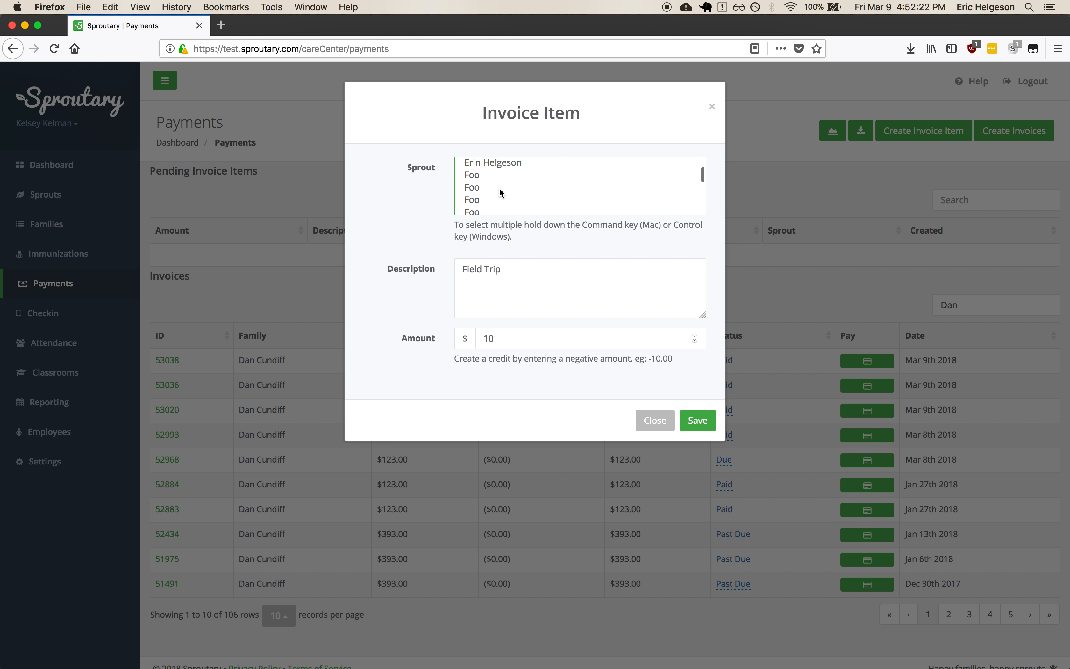
{"action": "scroll", "coordinate": [499, 188], "scroll_direction": "up", "scroll_amount": 1}
{"action": "left_click", "coordinate": [498, 187], "text": "super"}
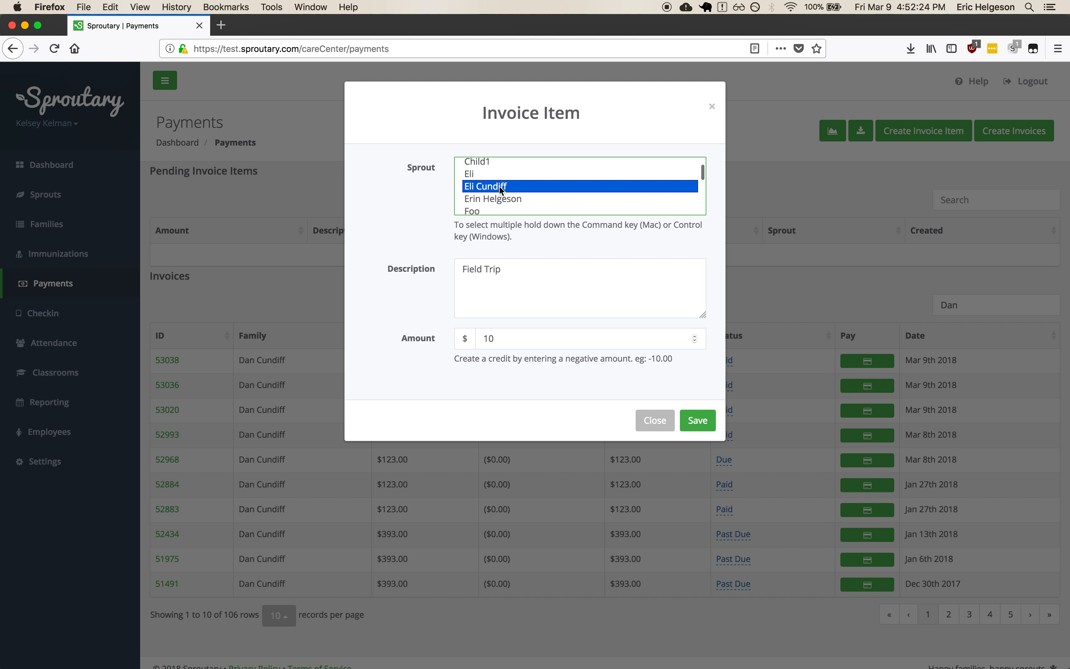
{"action": "left_click", "coordinate": [601, 314]}
{"action": "left_click", "coordinate": [692, 420]}
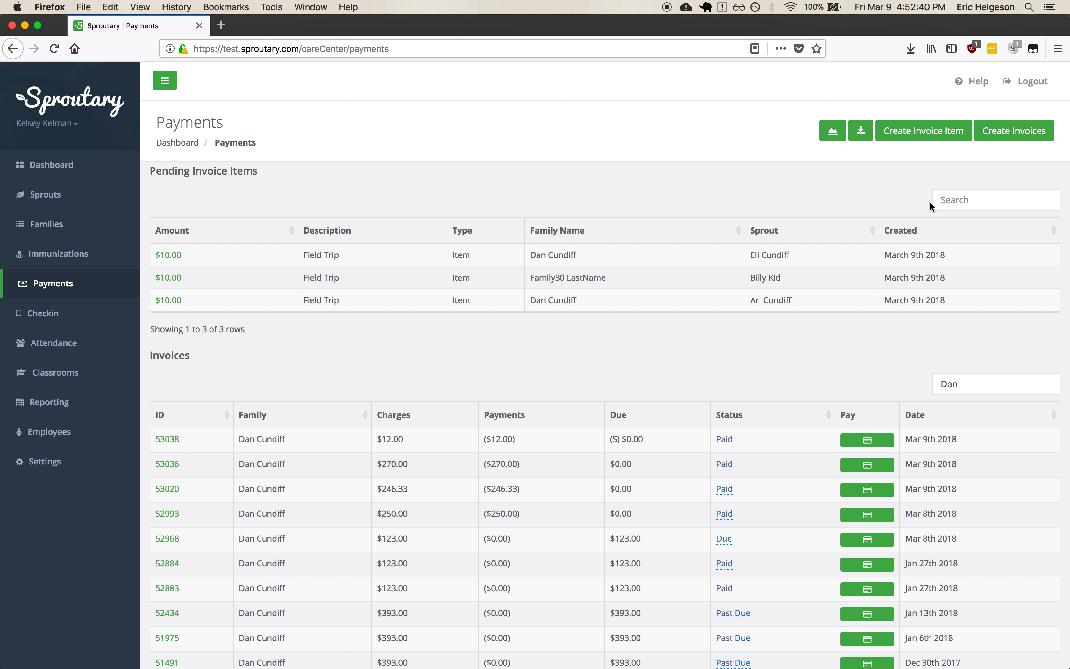
Step: Create a "Field Trip Payment" invoice item of -20 with type Paid - Cash for the second child in the sprout list
{"action": "left_click", "coordinate": [951, 132]}
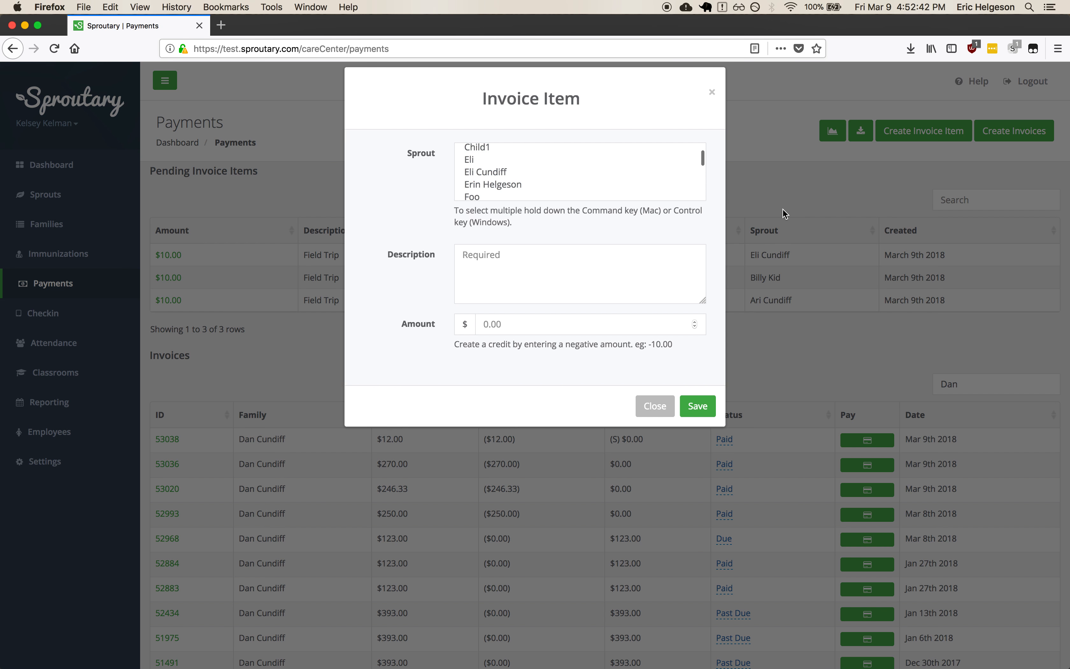
{"action": "scroll", "coordinate": [549, 195], "scroll_direction": "up", "scroll_amount": 3}
{"action": "left_click", "coordinate": [518, 181]}
{"action": "left_click", "coordinate": [534, 295]}
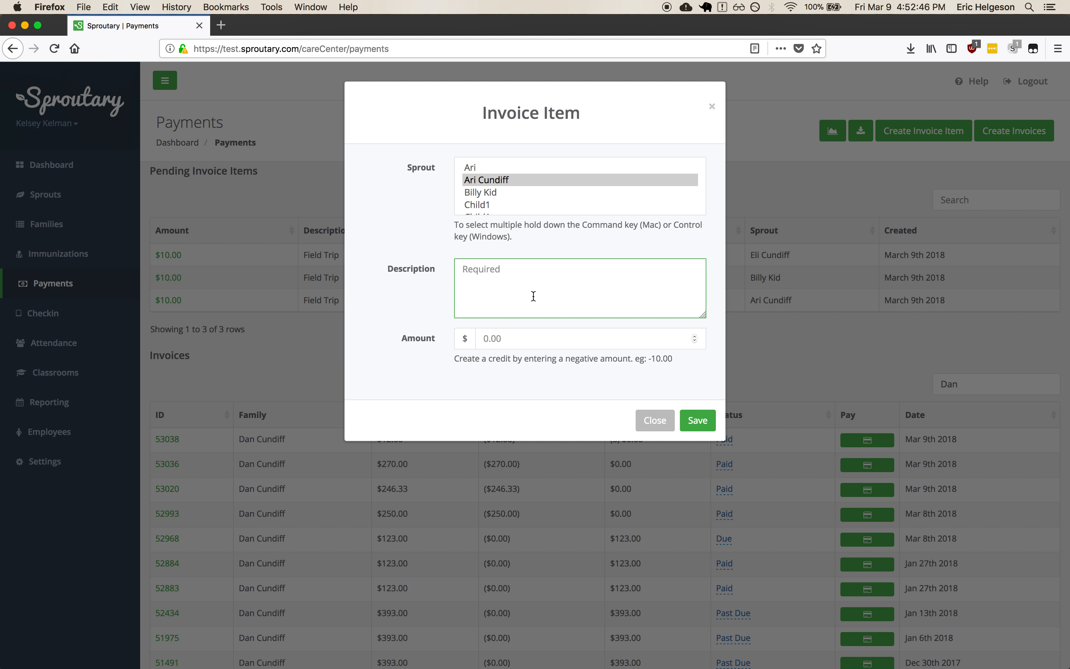
{"action": "type", "text": "Field Trip Payment"}
{"action": "left_click", "coordinate": [545, 340]}
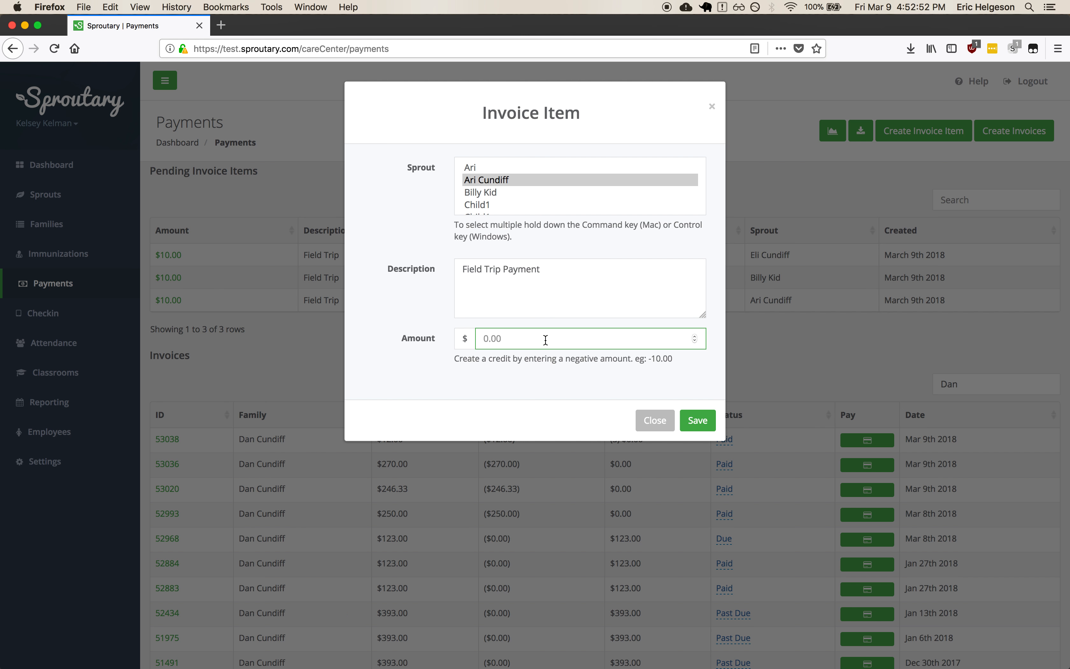
{"action": "type", "text": "-20"}
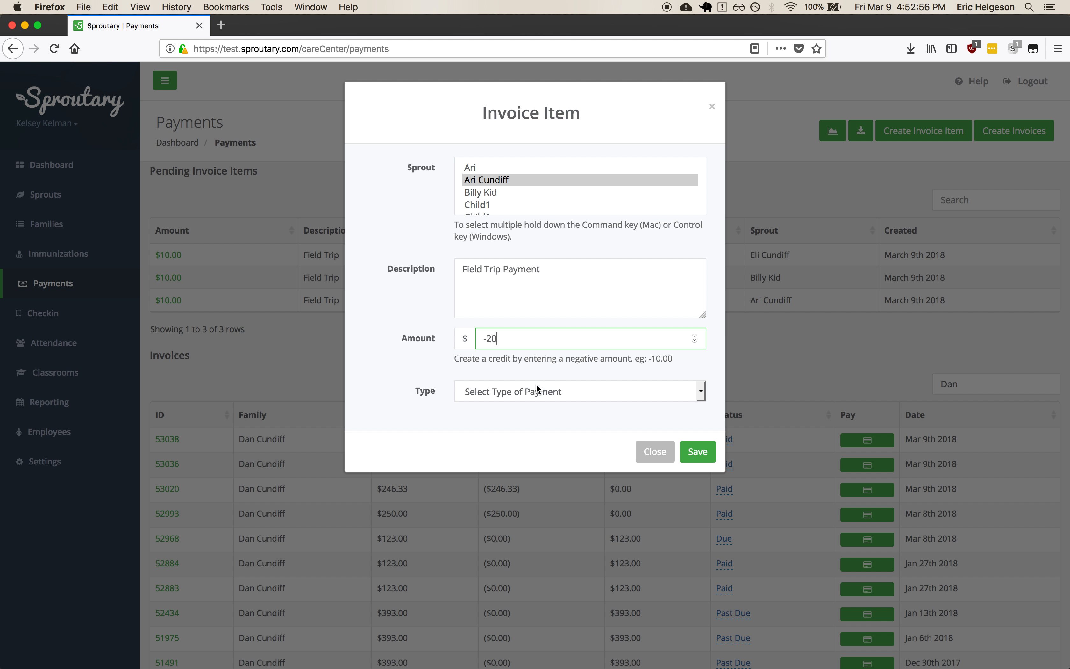
{"action": "left_click", "coordinate": [537, 389]}
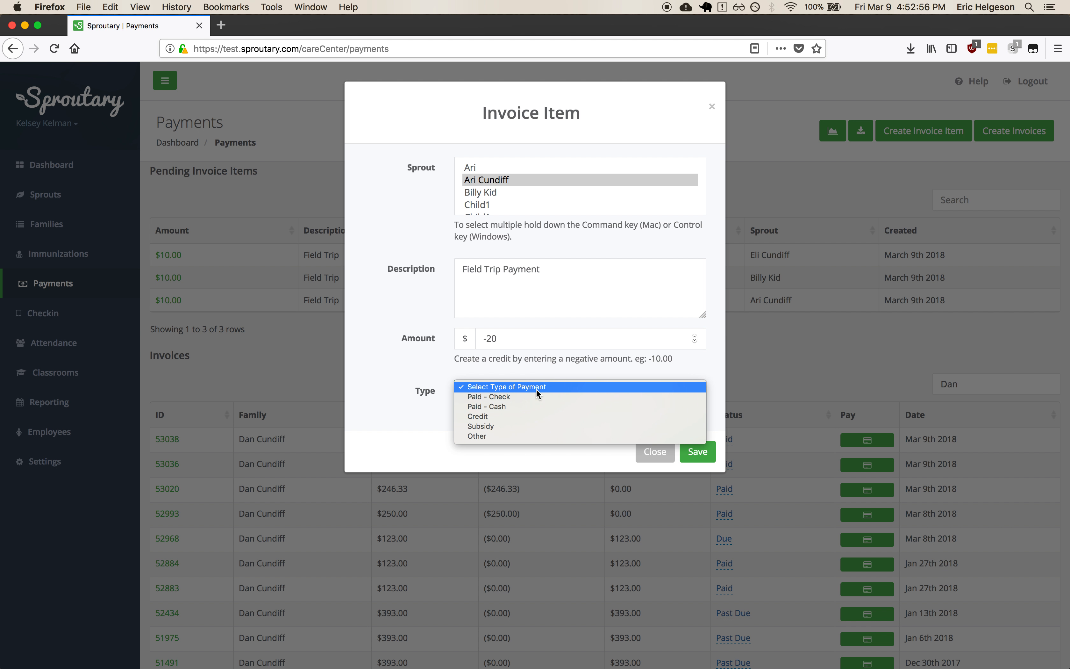
{"action": "left_click", "coordinate": [519, 406]}
{"action": "left_click", "coordinate": [703, 451]}
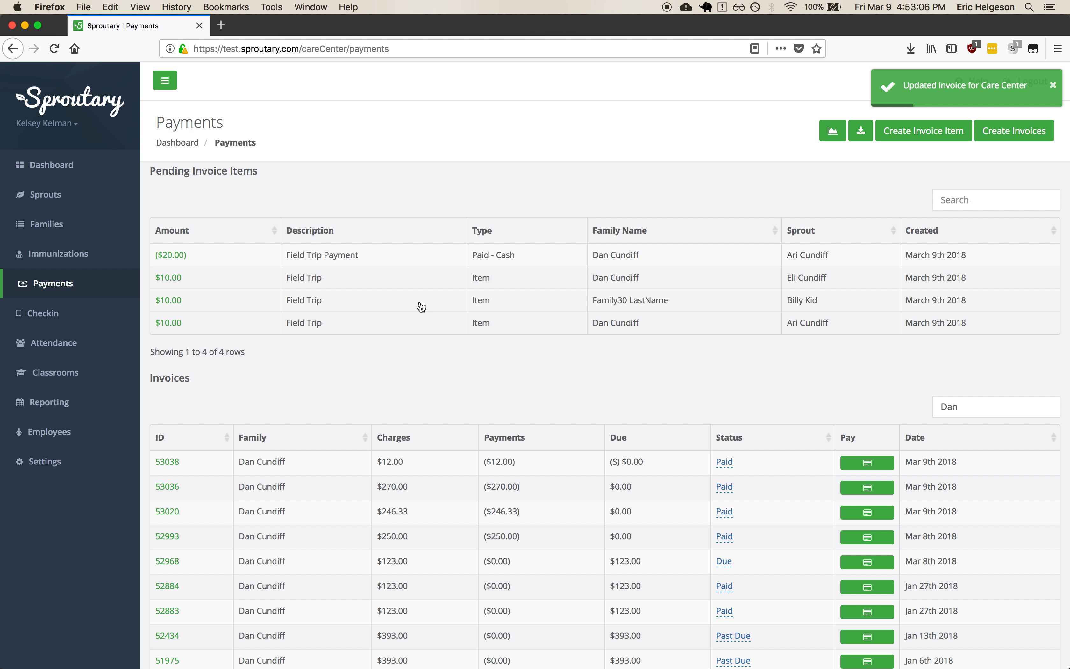
Step: Delete the pending $10 Field Trip item that belongs to the other family
{"action": "left_click", "coordinate": [225, 303]}
{"action": "left_click", "coordinate": [385, 416]}
{"action": "left_click", "coordinate": [376, 240]}
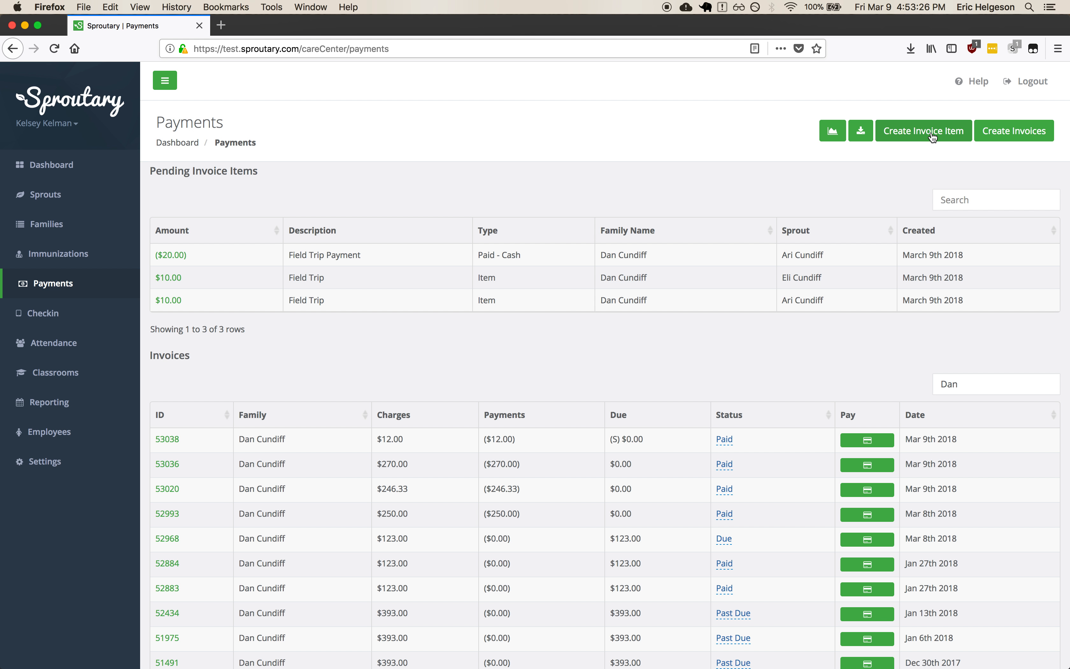
Step: Create an invoice from the pending items for only the first individual family in the family list
{"action": "left_click", "coordinate": [1010, 130]}
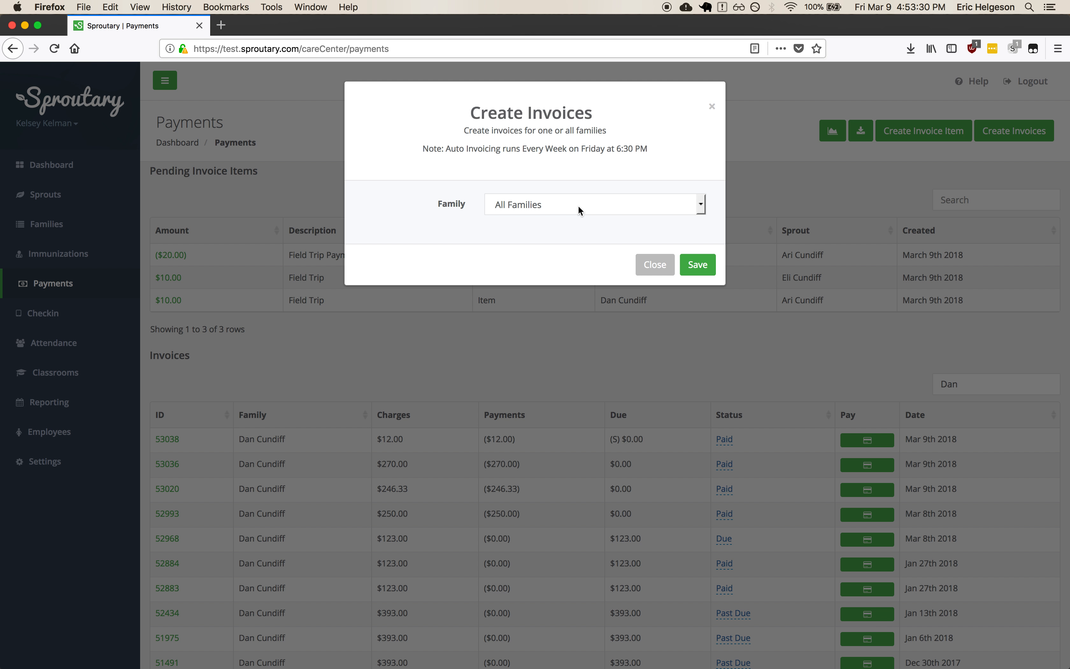
{"action": "left_click", "coordinate": [577, 205]}
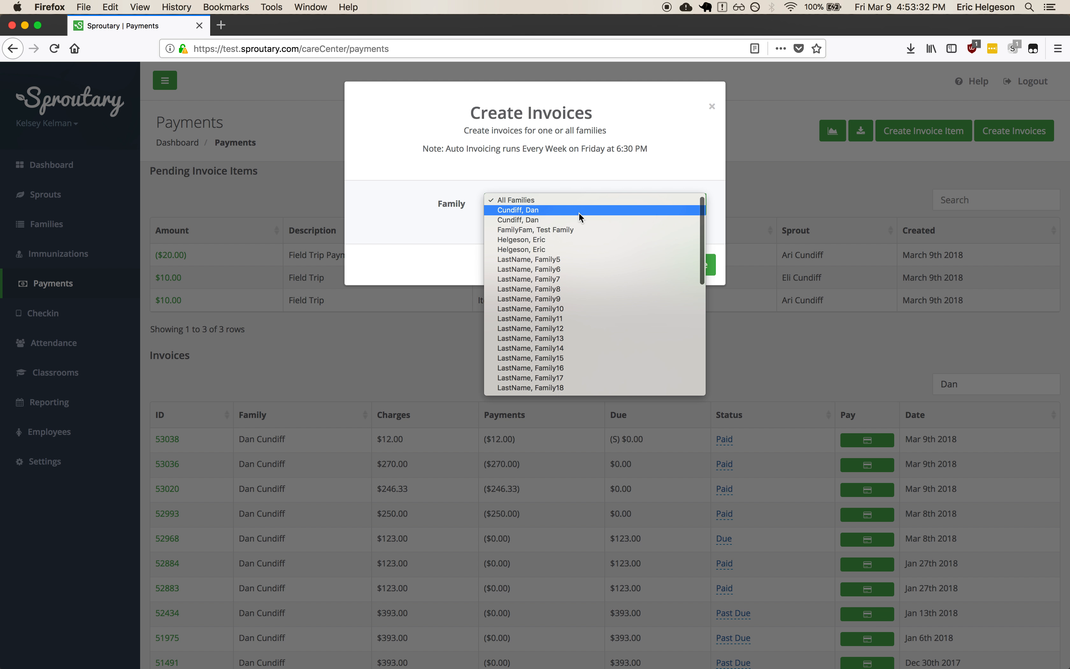
{"action": "left_click", "coordinate": [579, 212]}
{"action": "left_click", "coordinate": [694, 264]}
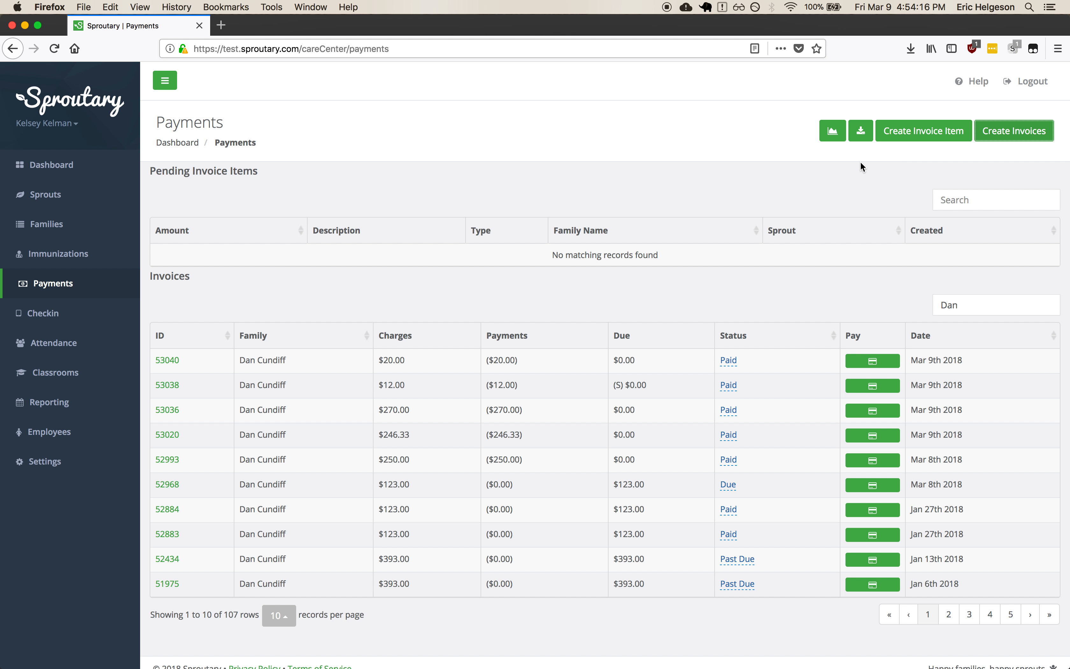
Step: Set up the payments download for All Families with both the begin date and the end date at 03/09/2018
{"action": "left_click", "coordinate": [867, 138]}
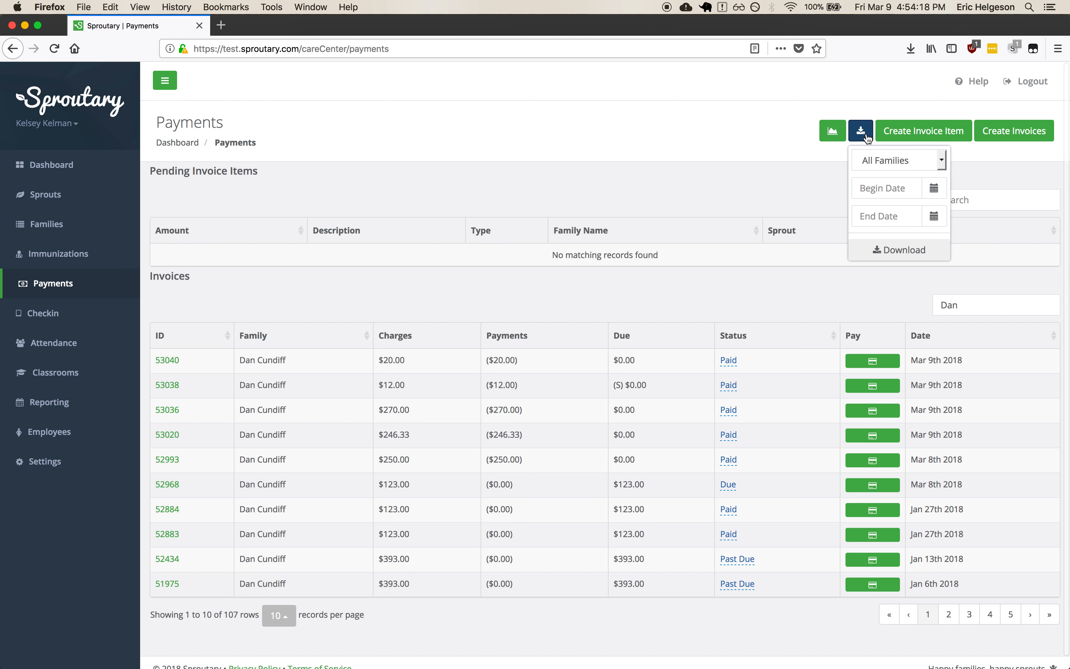
{"action": "left_click", "coordinate": [942, 163]}
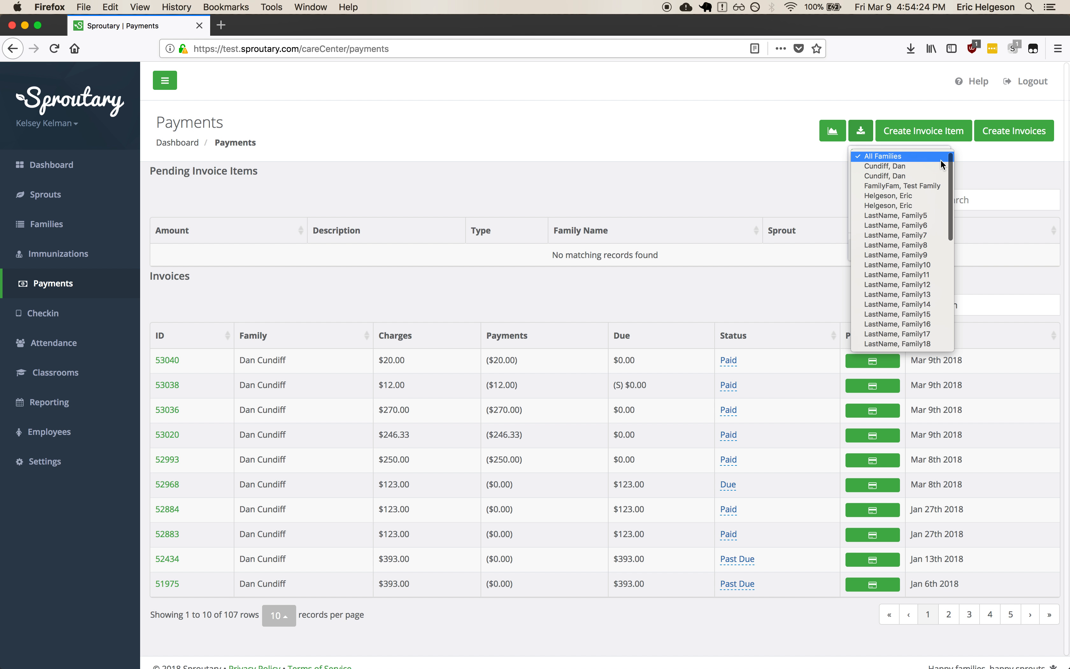
{"action": "left_click", "coordinate": [928, 157]}
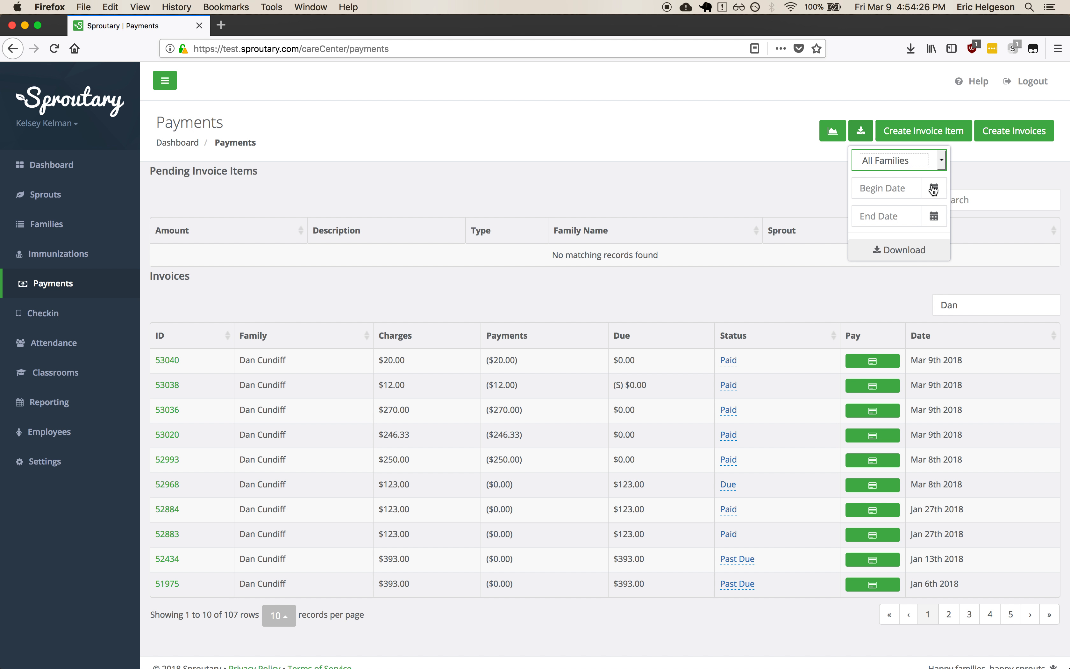
{"action": "left_click", "coordinate": [933, 188]}
{"action": "left_click", "coordinate": [933, 190]}
{"action": "left_click", "coordinate": [931, 219]}
{"action": "left_click", "coordinate": [933, 216]}
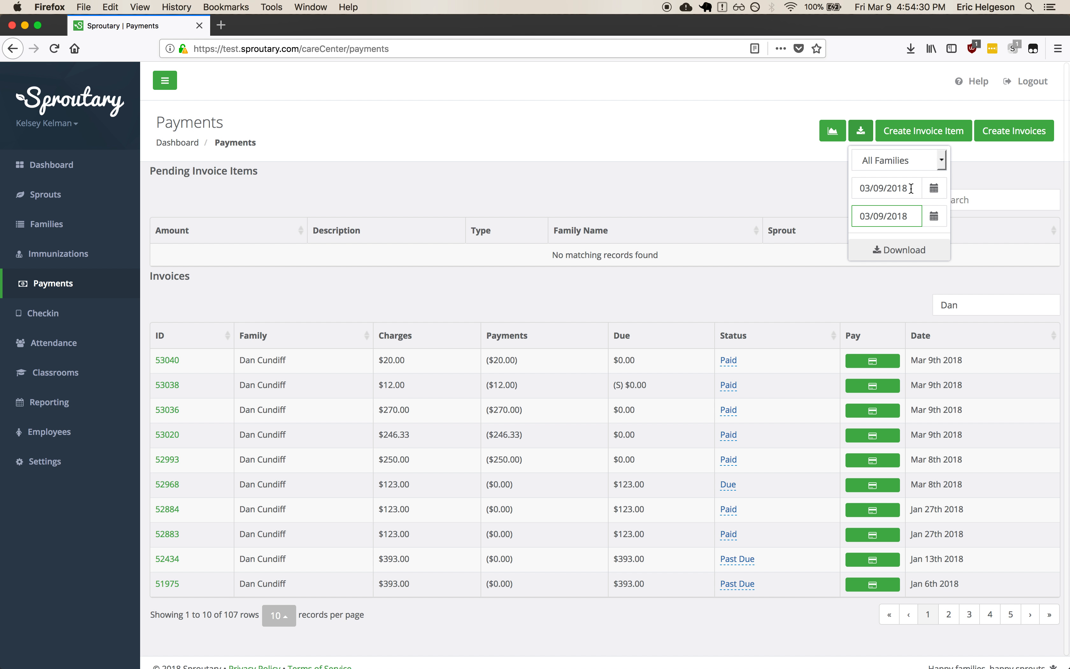